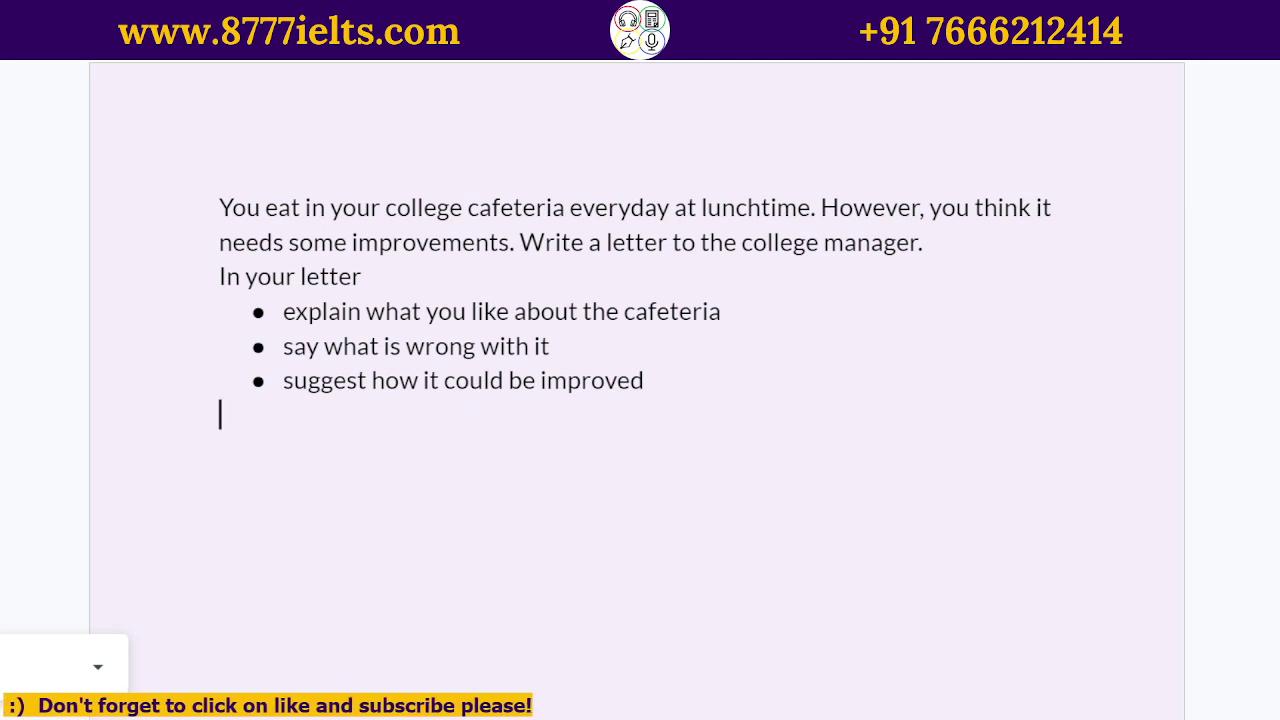
Step: Write the salutation 'Dear' with the manager's title and surname, a comma, and a new line
text(Dear)
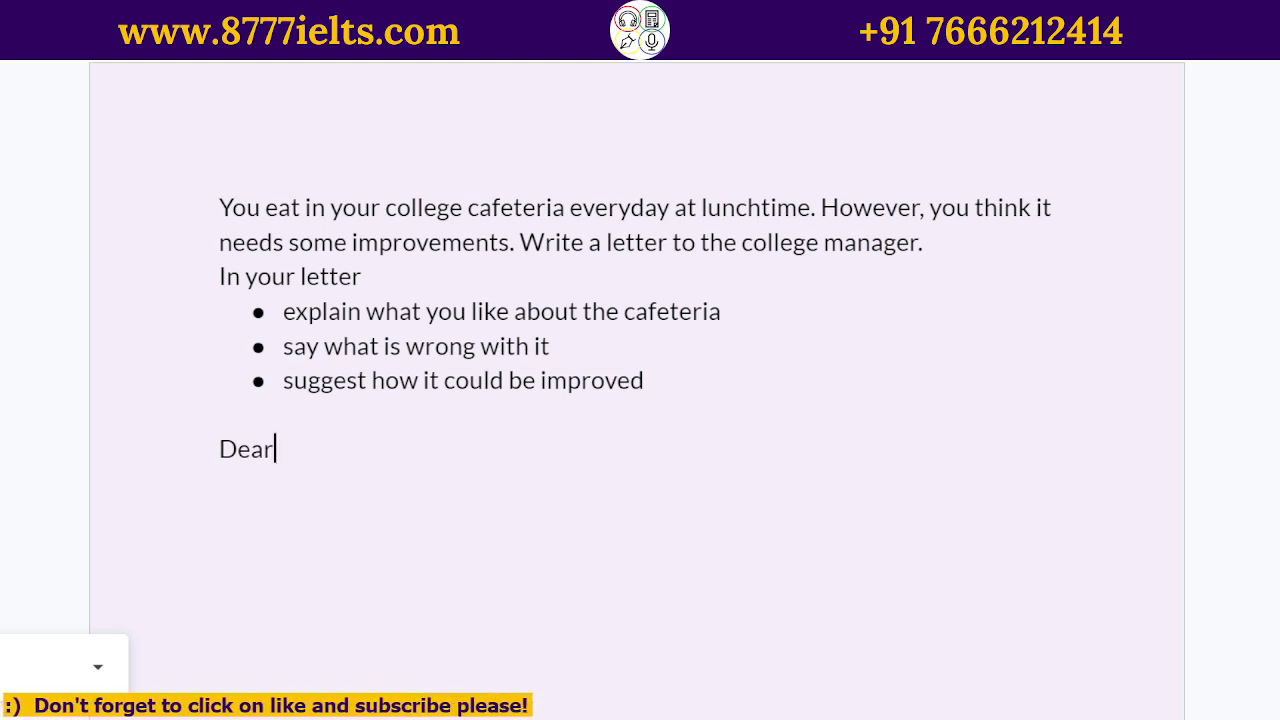
text(D)
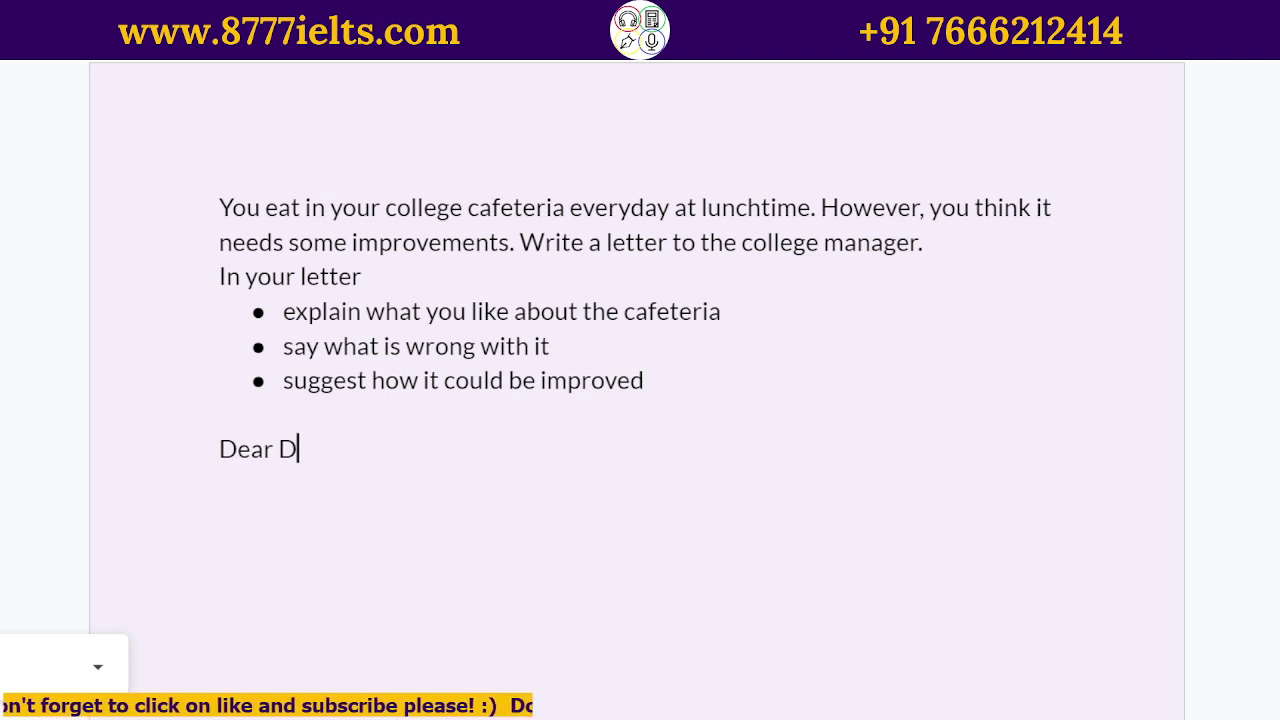
key(BackSpace)
text(Mr)
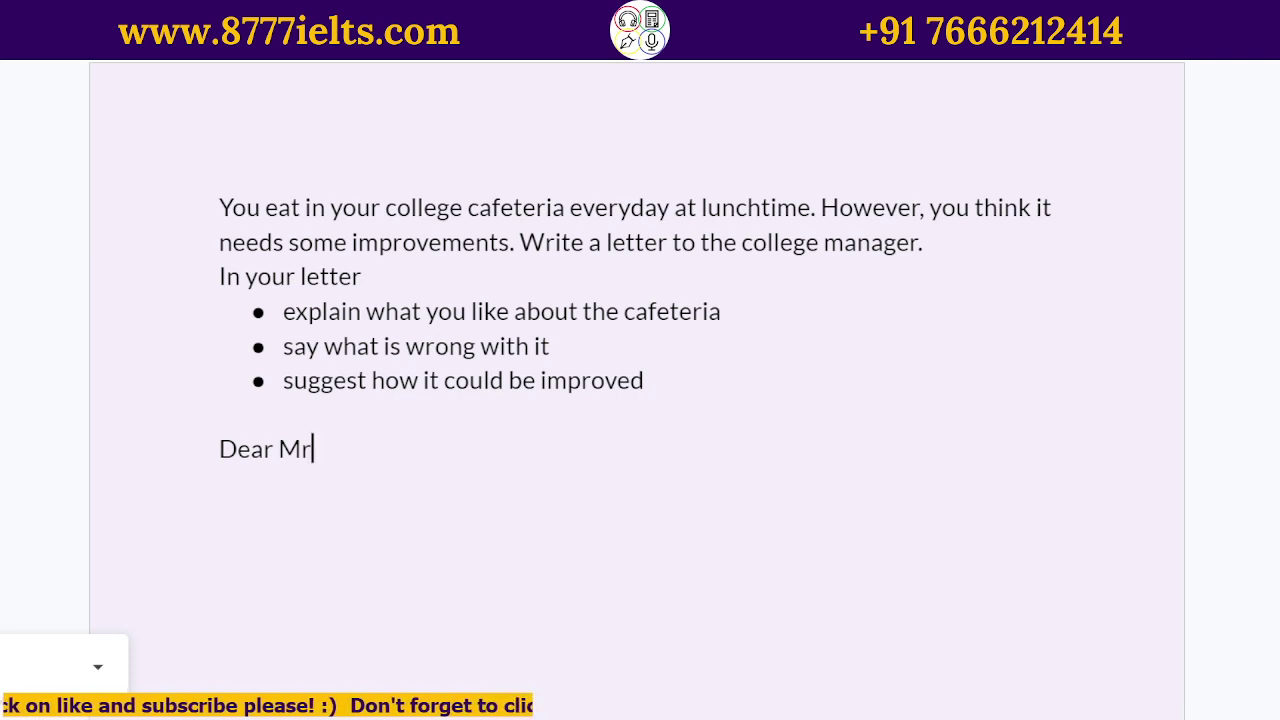
text(. Jones,)
key(Return)
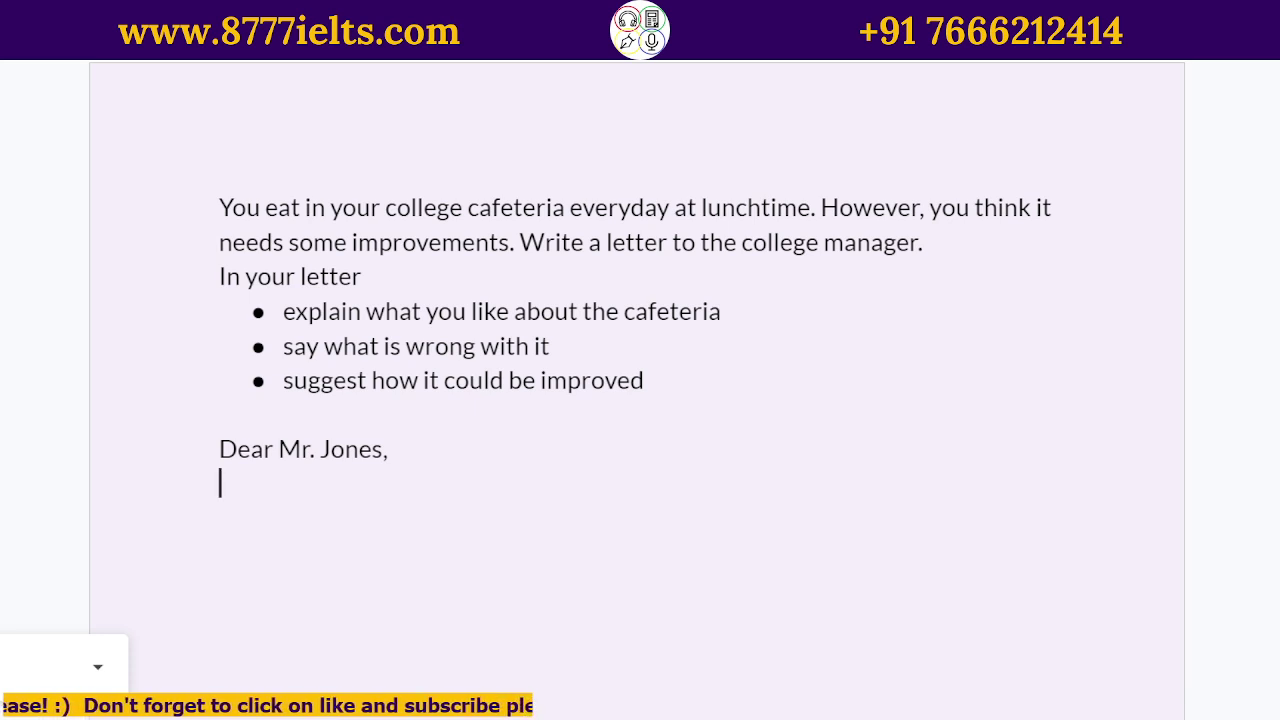
Step: Type the opening sentence 'I am writing this letter to you with regard to our college cafeteria.'
text(This letter)
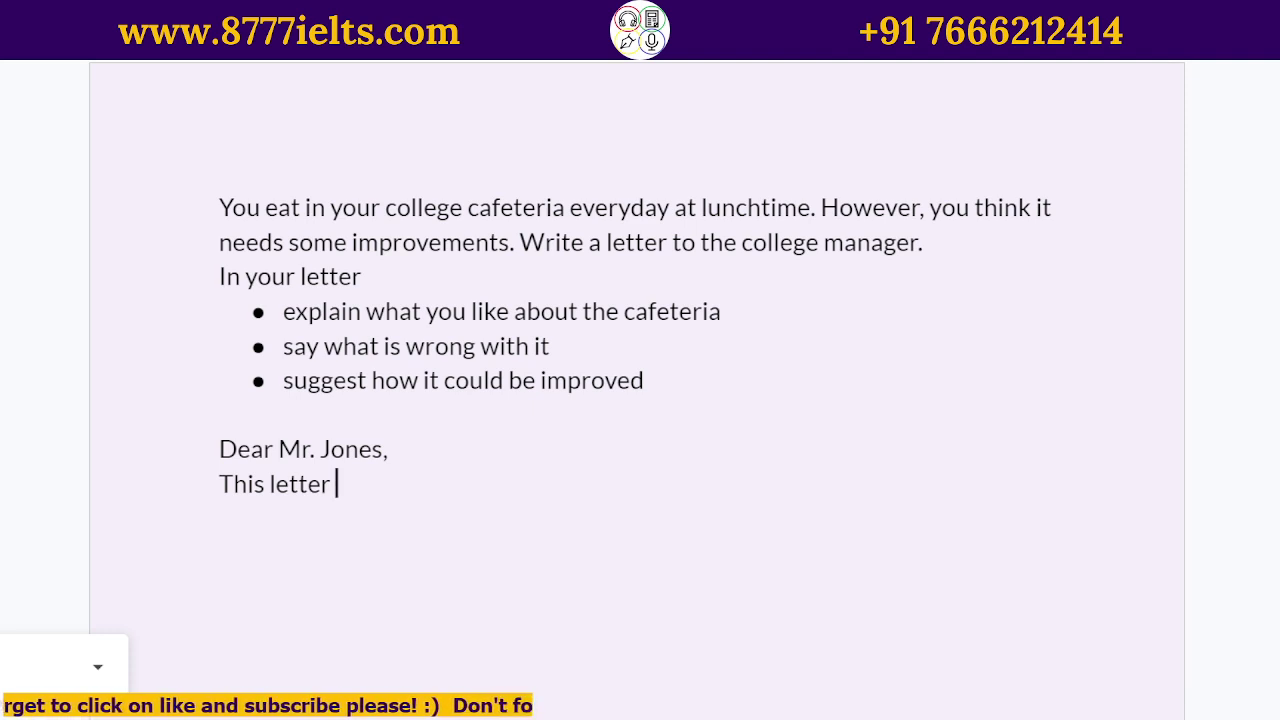
key(BackSpace)
key(BackSpace)
key(BackSpace)
key(BackSpace)
key(BackSpace)
key(BackSpace)
key(BackSpace)
key(BackSpace)
key(BackSpace)
key(BackSpace)
key(BackSpace)
key(BackSpace)
text(I am writing this letter to you)
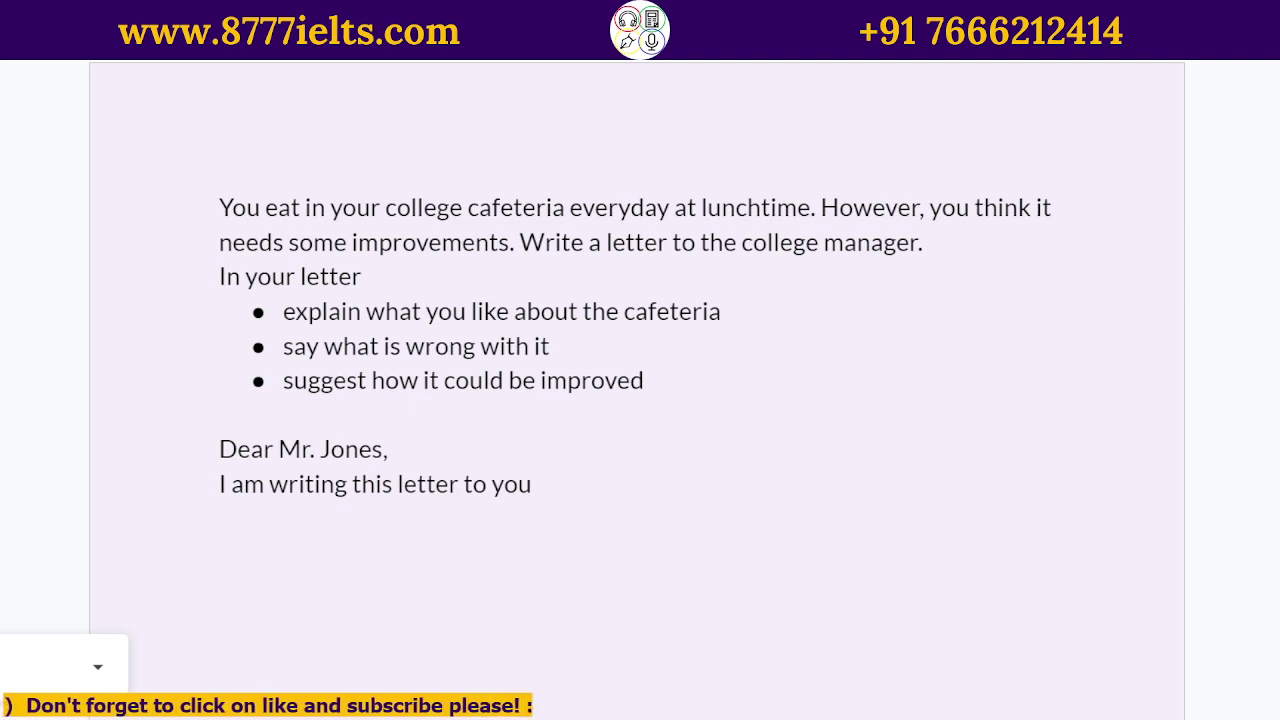
text(with regard to )
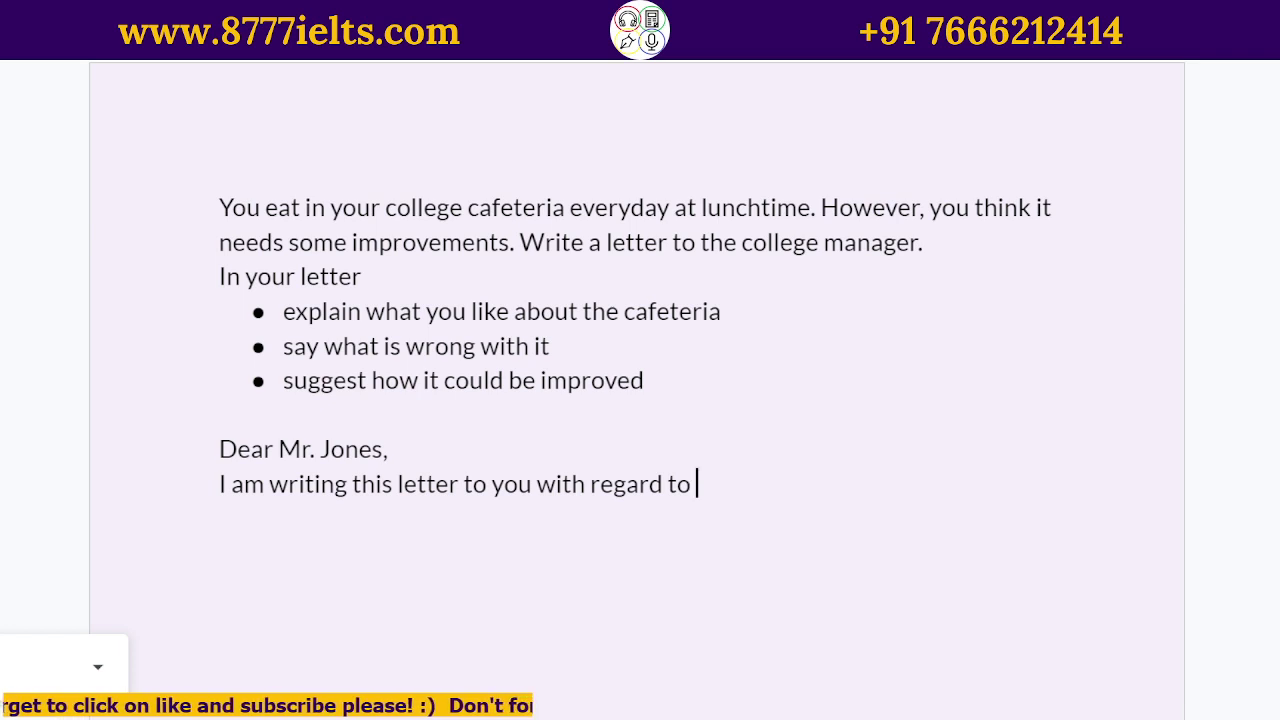
text(our colle)
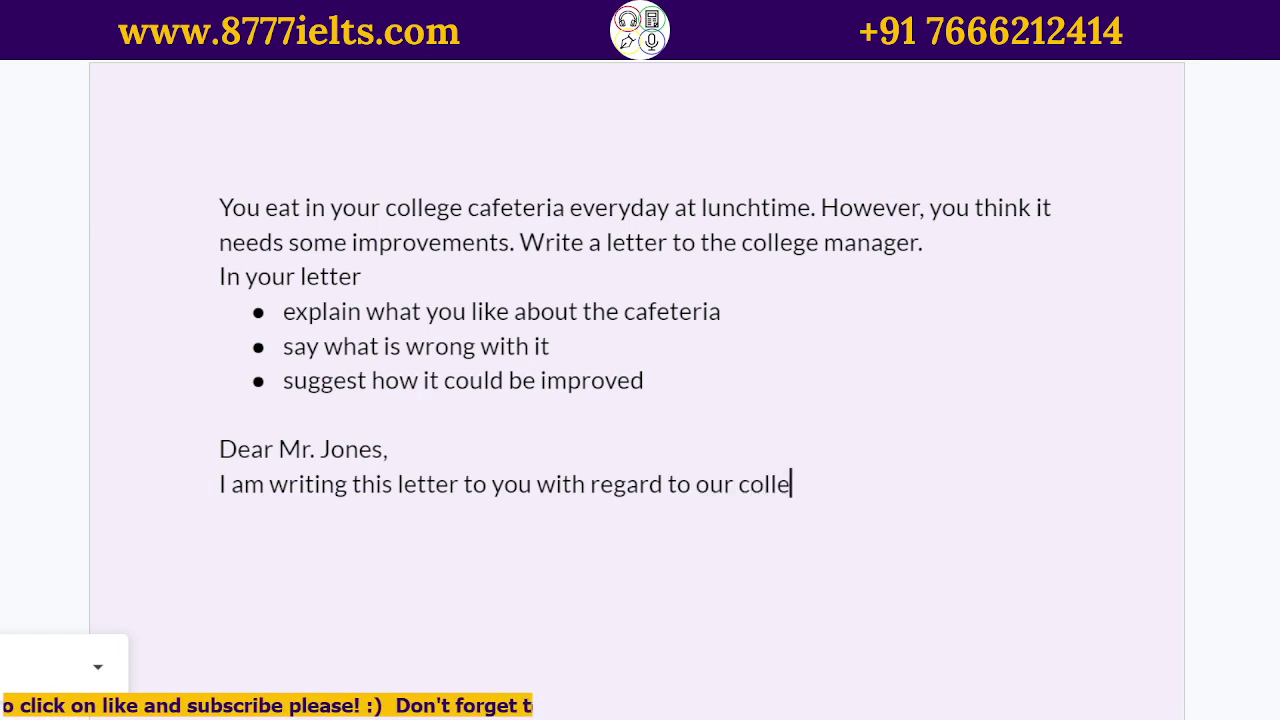
text(ge cafeteria.)
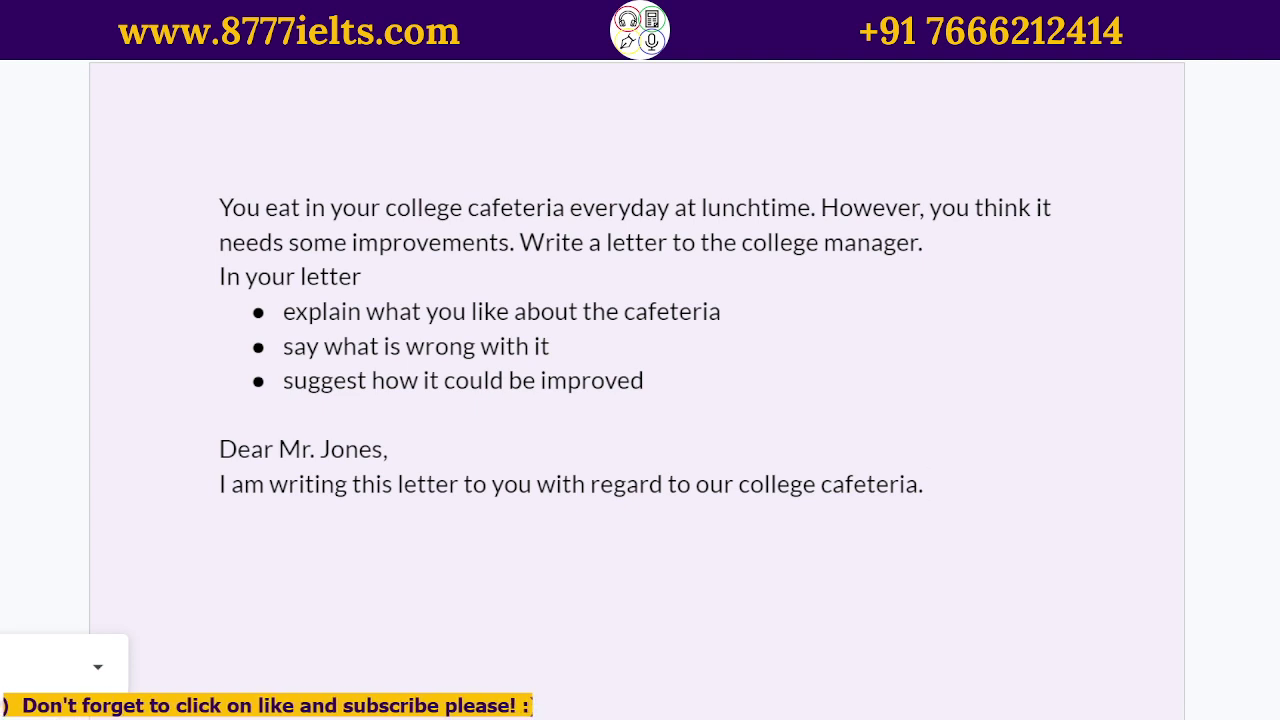
Step: Add a sentence calling the cafeteria an amazing place for friends, with varied dishes for every palate
text(It is an amazing p)
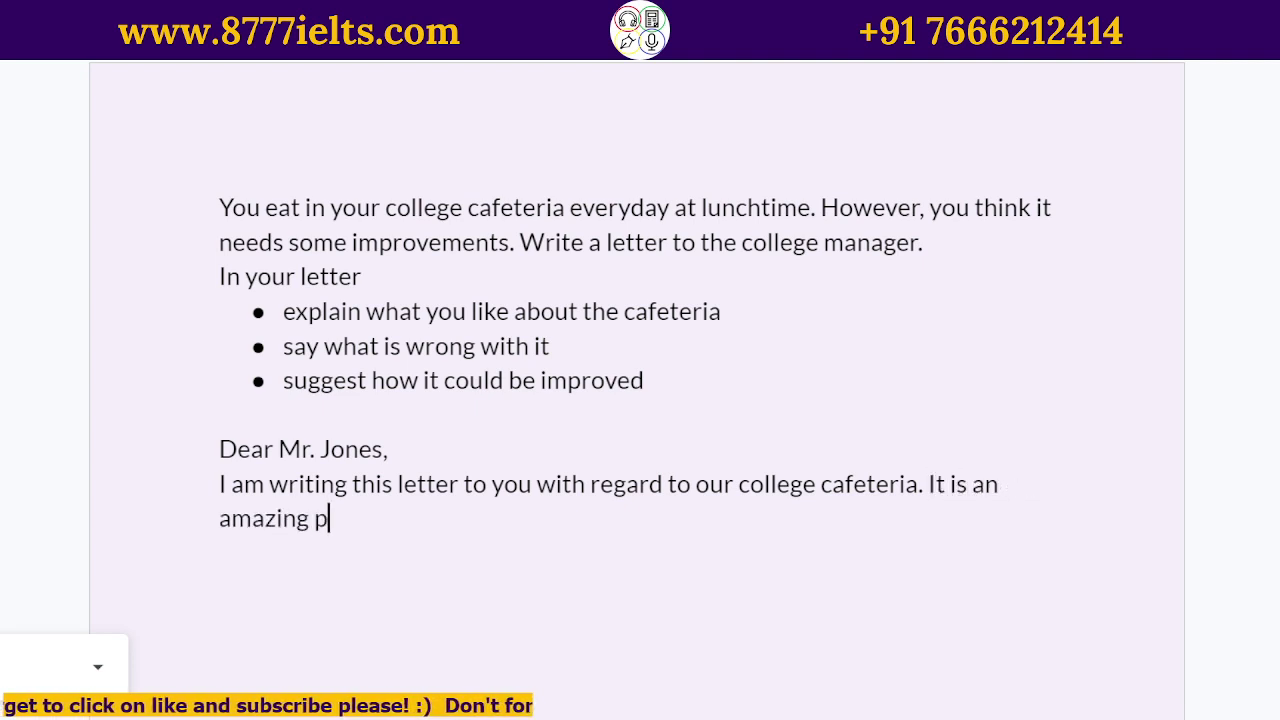
text(laces)
key(BackSpace)
text(f)
key(BackSpace)
text(to get together )
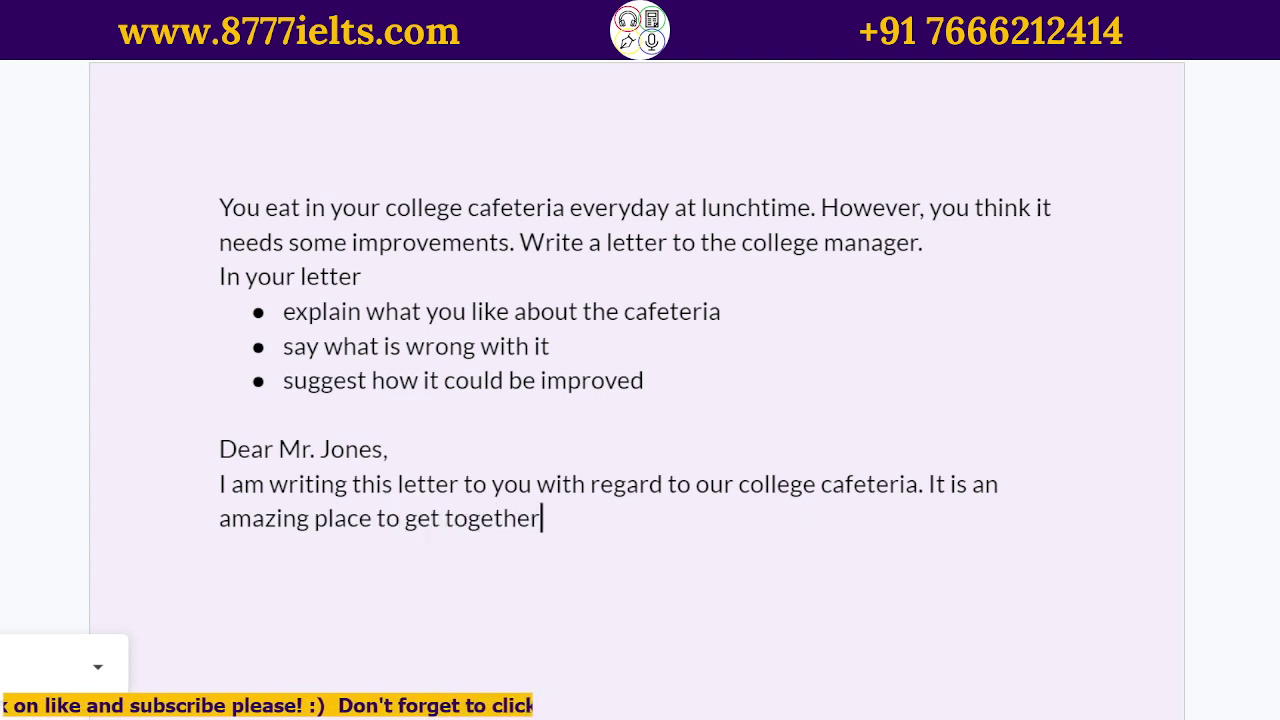
text(with friend)
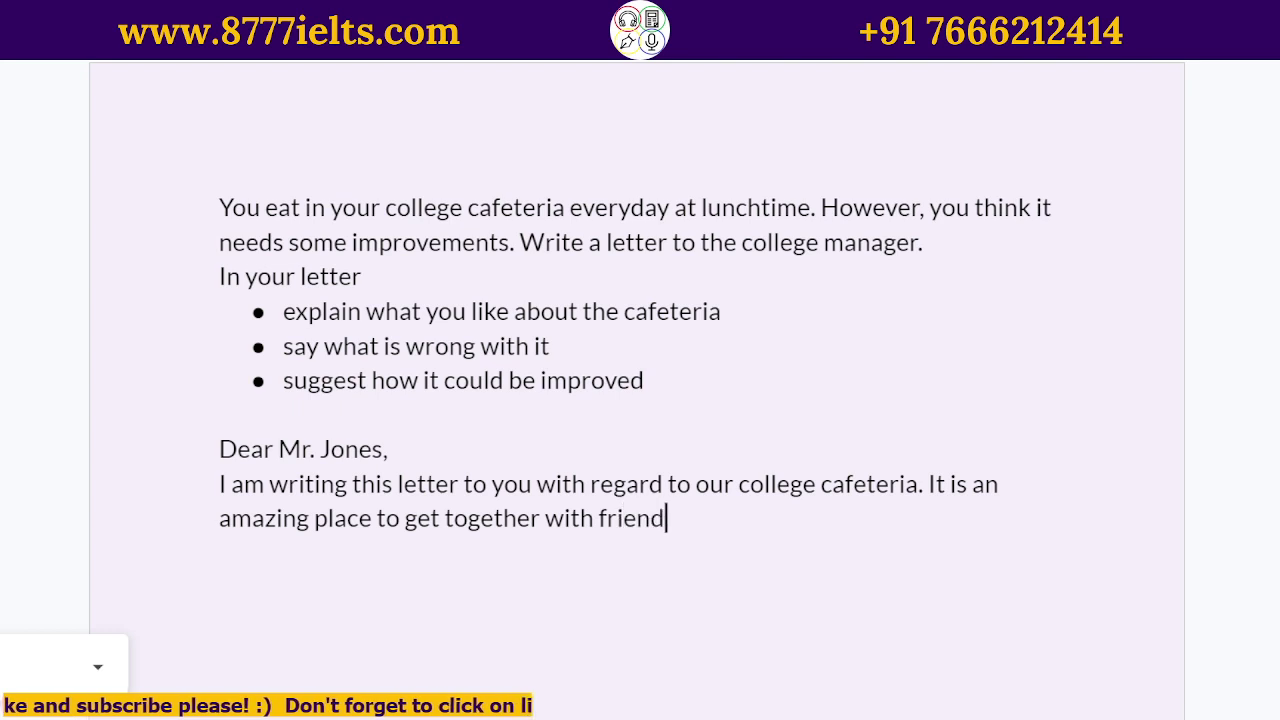
text(s and )
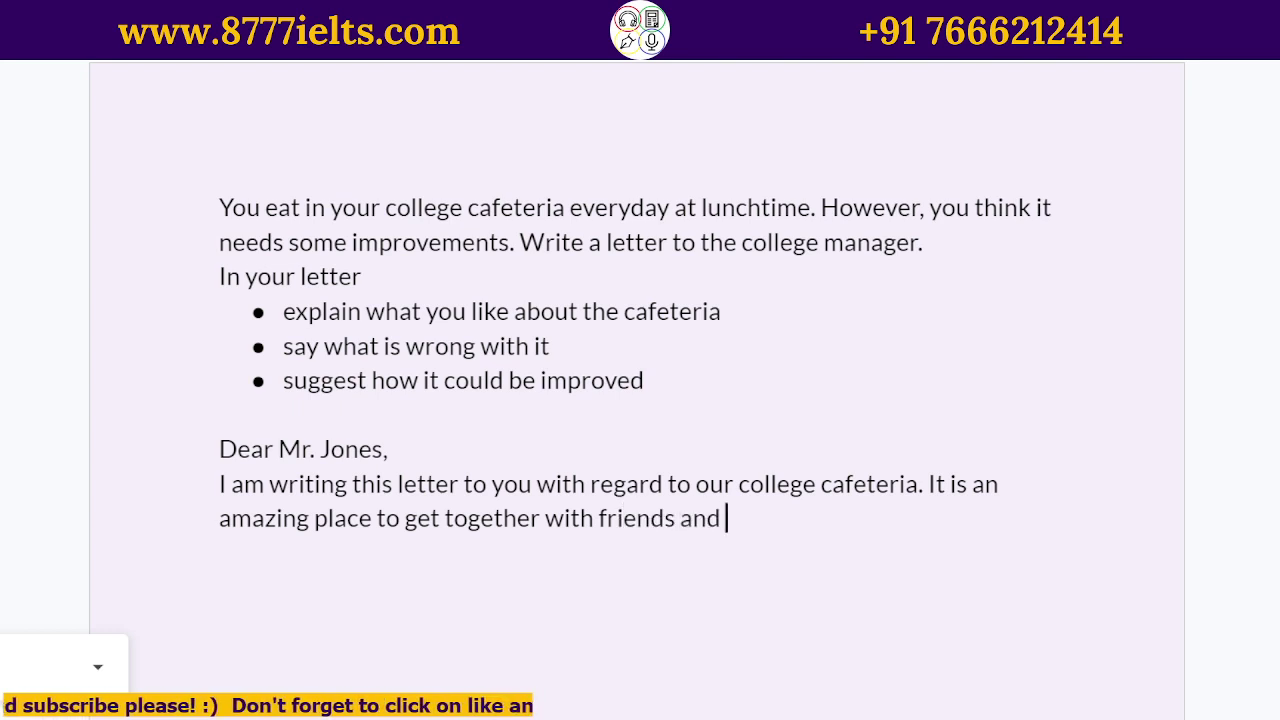
text(get)
key(BackSpace)
key(BackSpace)
key(BackSpace)
text(it offers a wide var)
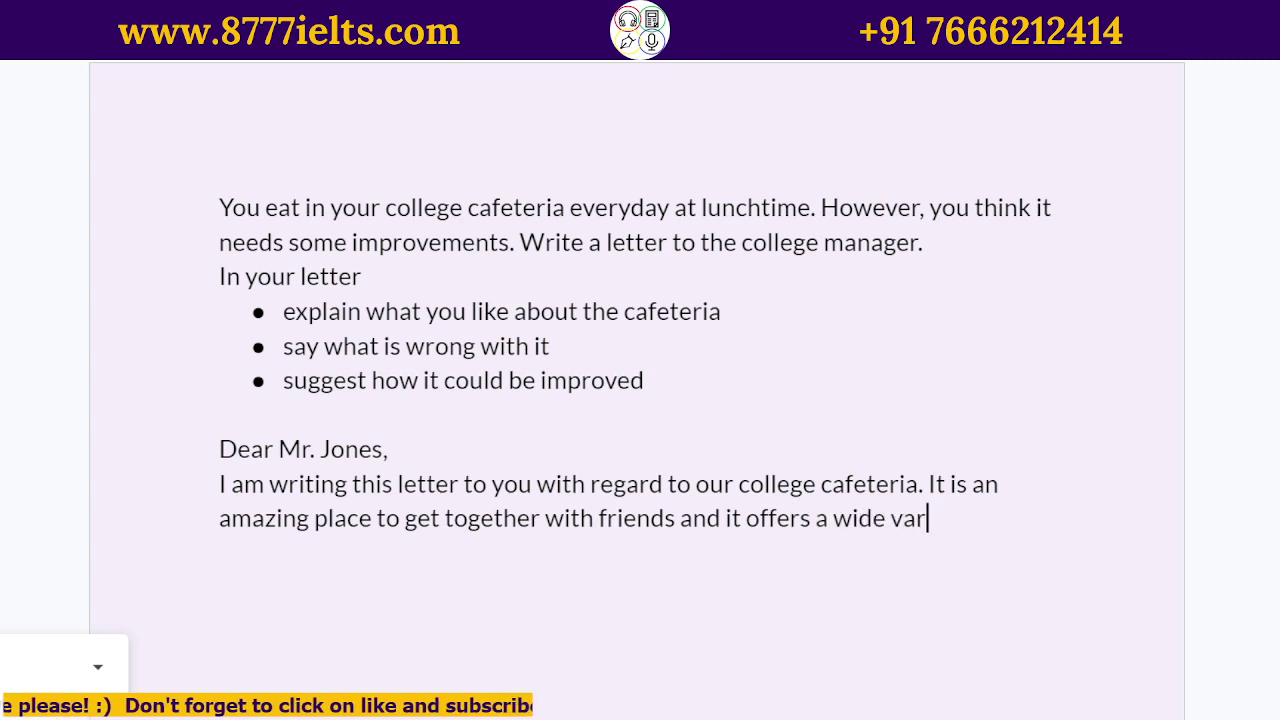
text(iety of di)
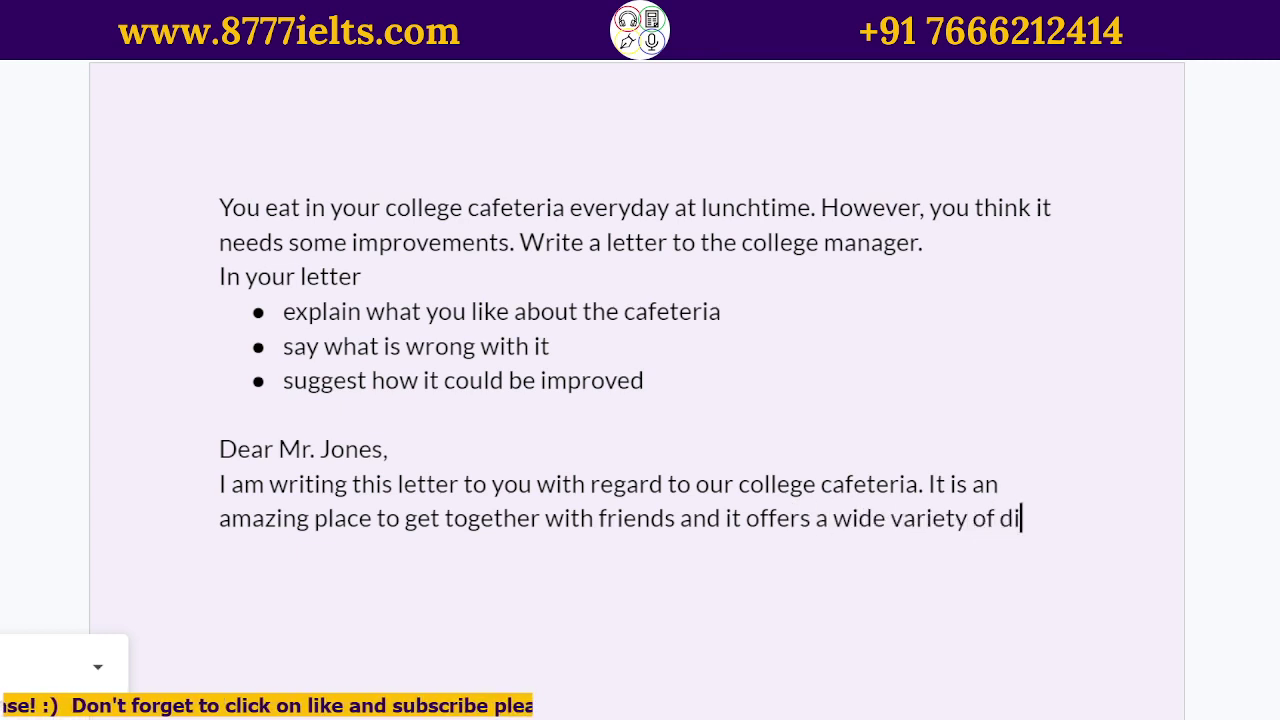
text(shes to suit every )
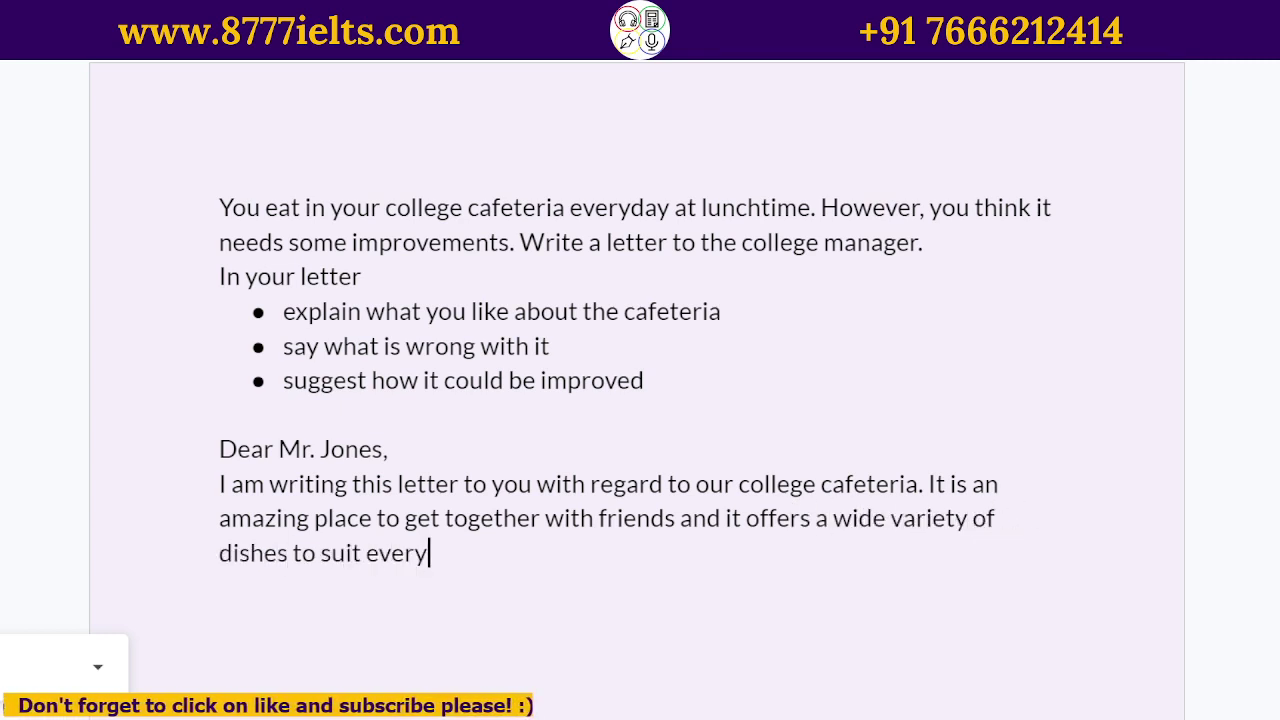
text(palate and )
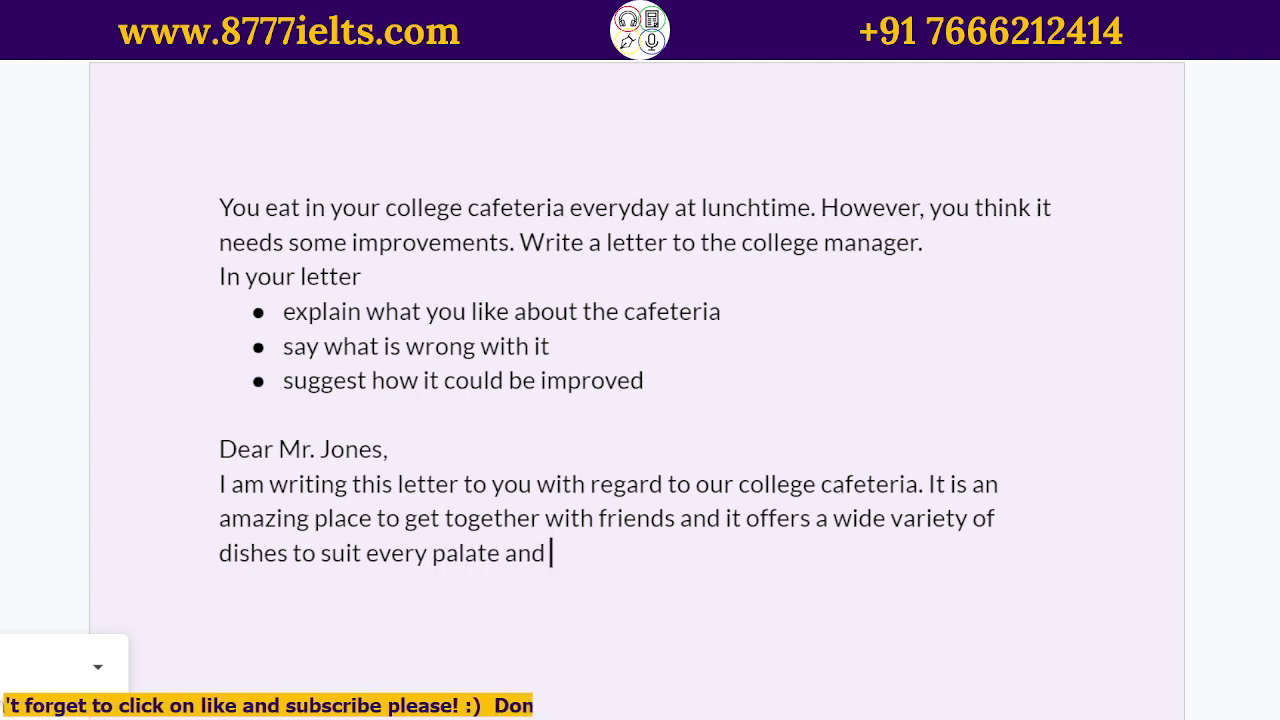
text(price point)
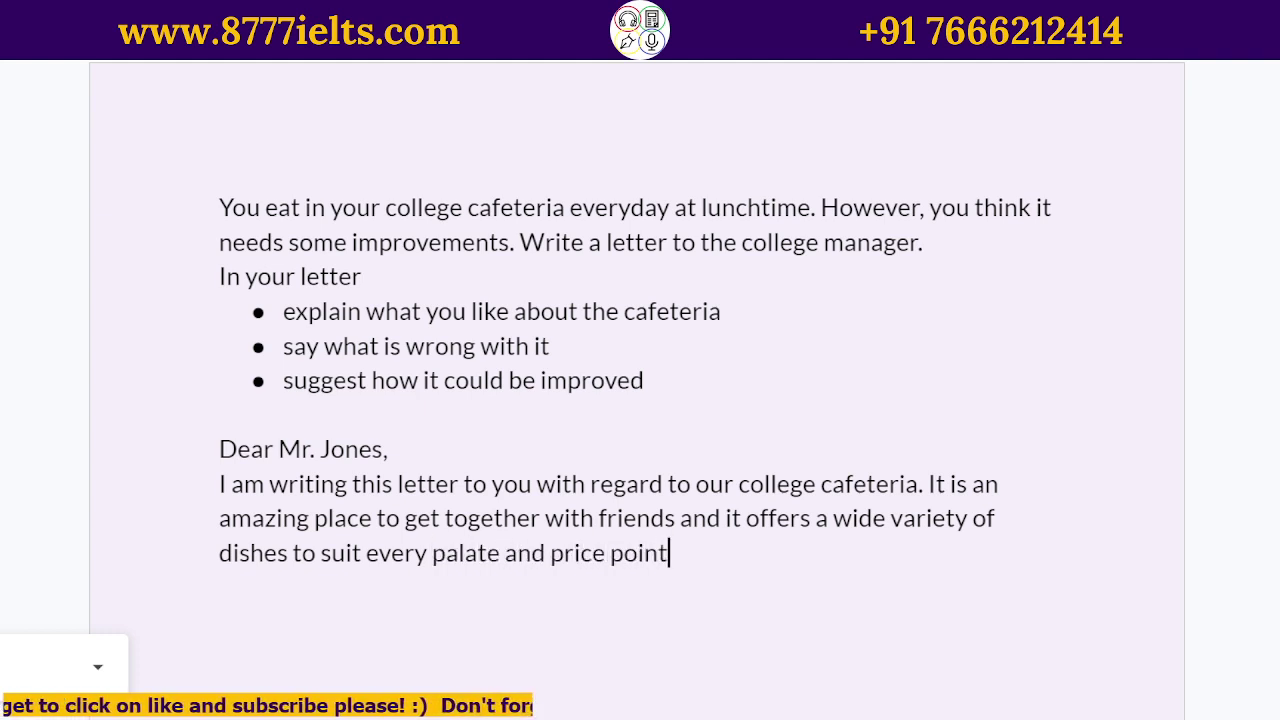
text(, and I a)
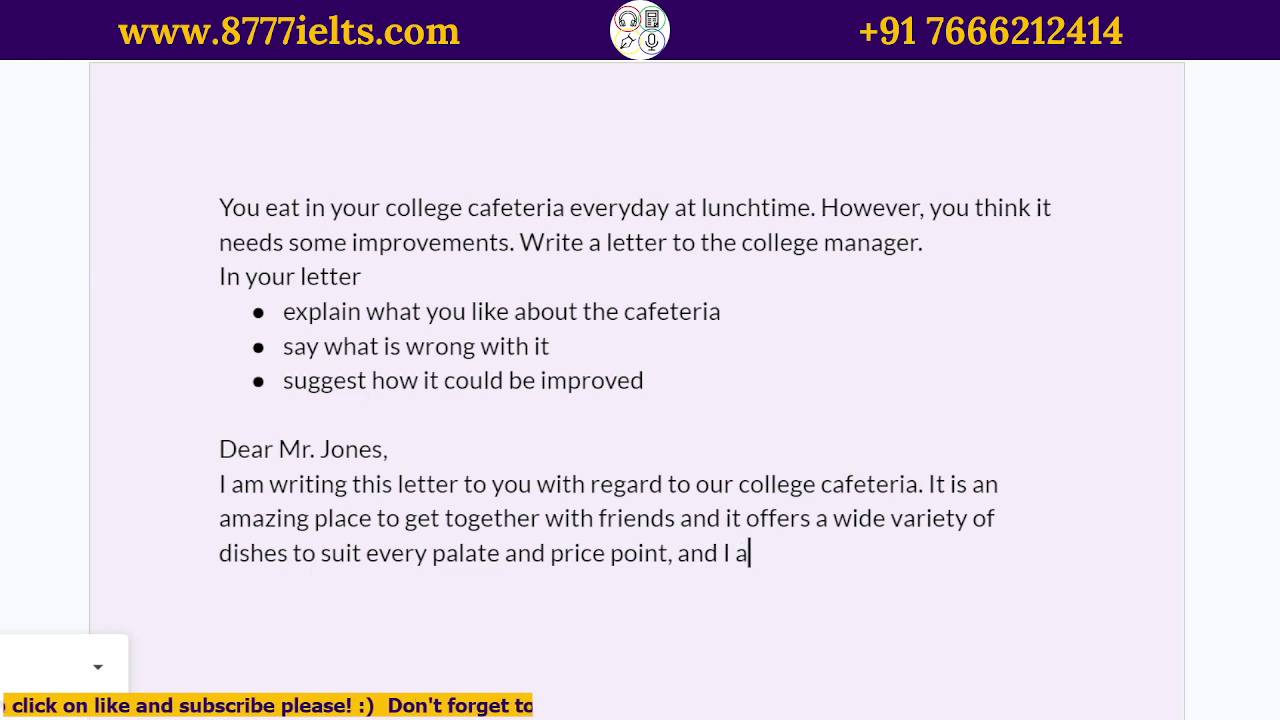
text(m very grateful th)
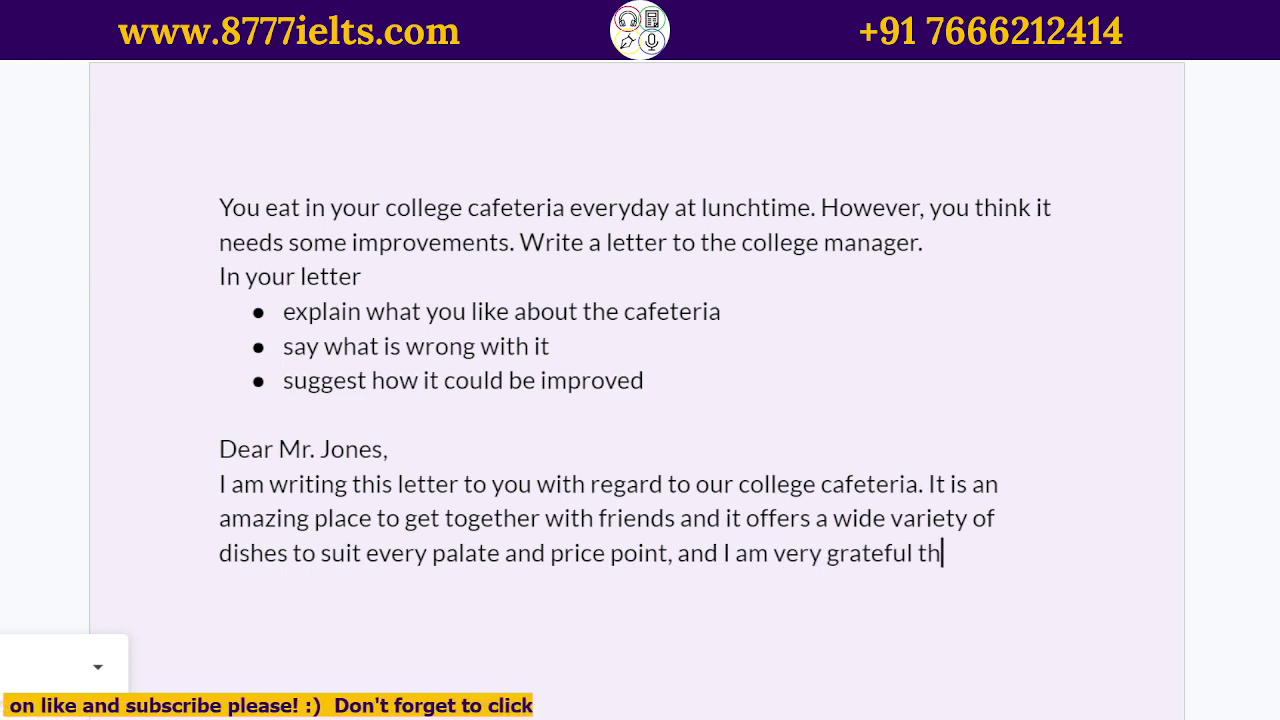
text(at it exists.)
Step: Insert 'before or after lessons' after 'friends' in the opening paragraph
drag(288, 588, 219, 484)
click(288, 588)
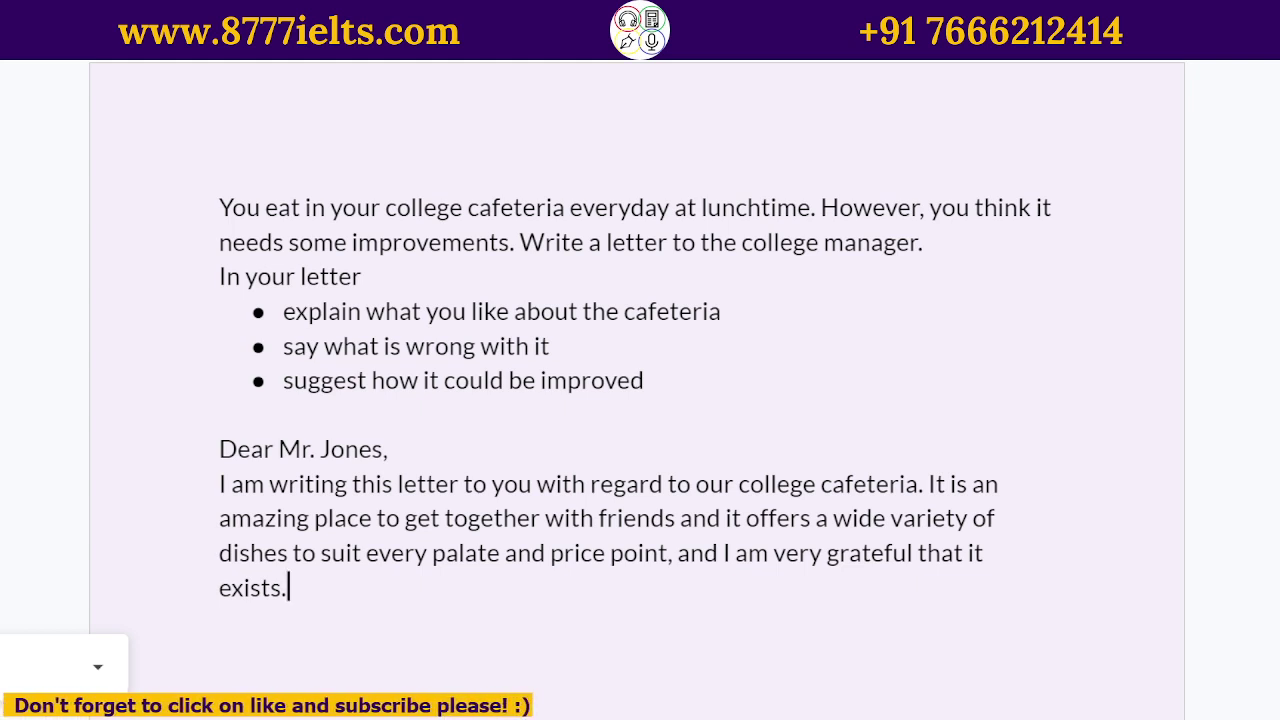
click(681, 518)
text(before or after lessons)
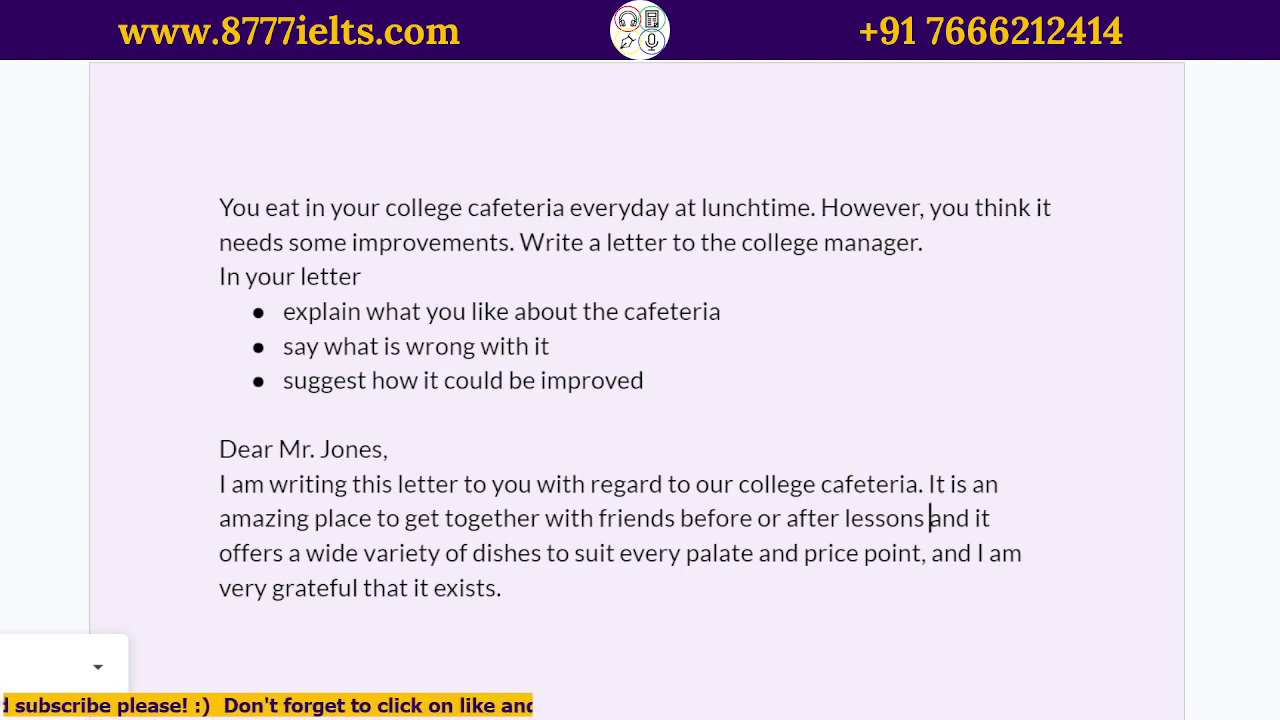
Step: Replace 'and' with 'so' before 'I am very grateful', then start a new paragraph
click(973, 553)
key(ctrl+shift+Left)
text(so)
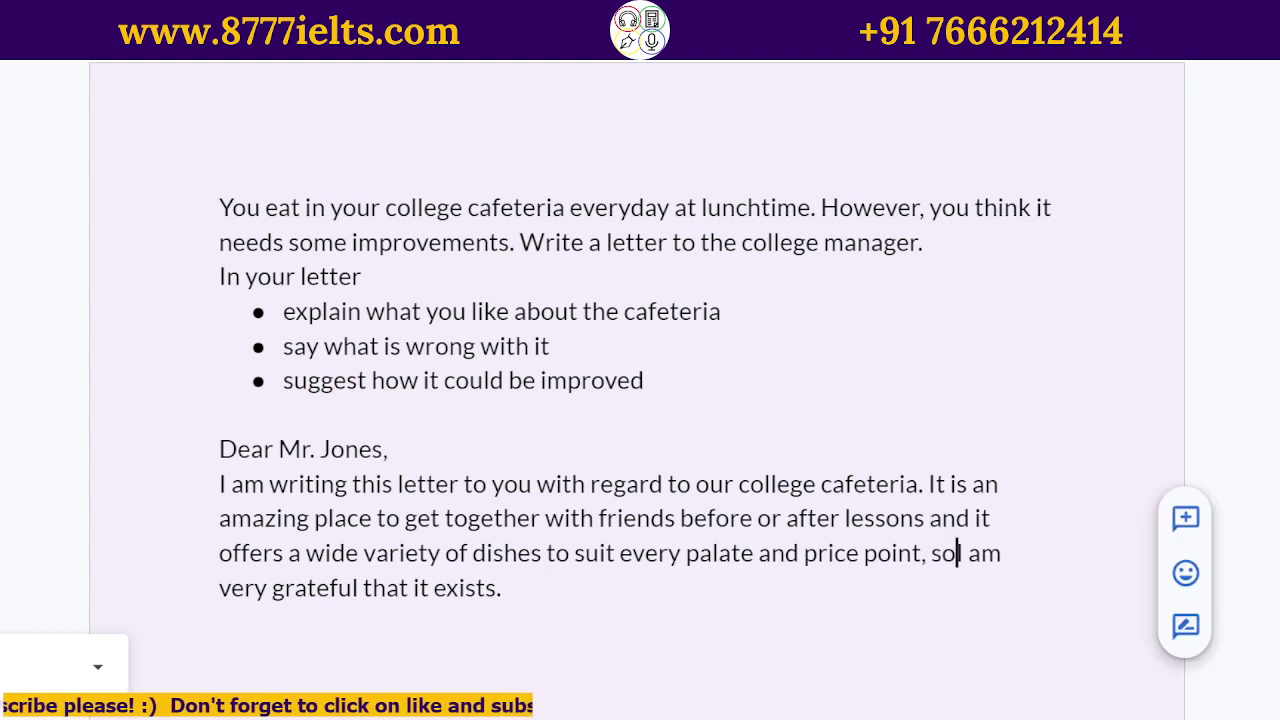
key(ctrl+End)
key(shift+Up)
key(shift+Up)
key(shift+Up)
key(shift+Up)
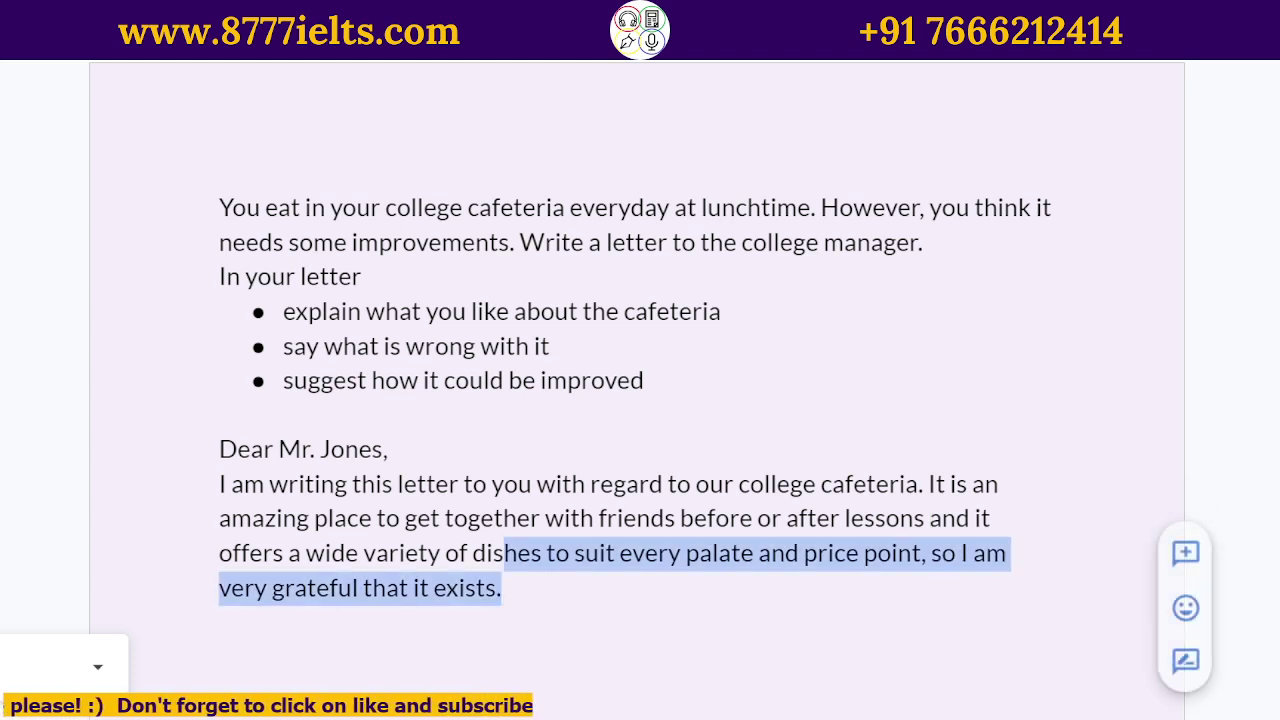
key(Right)
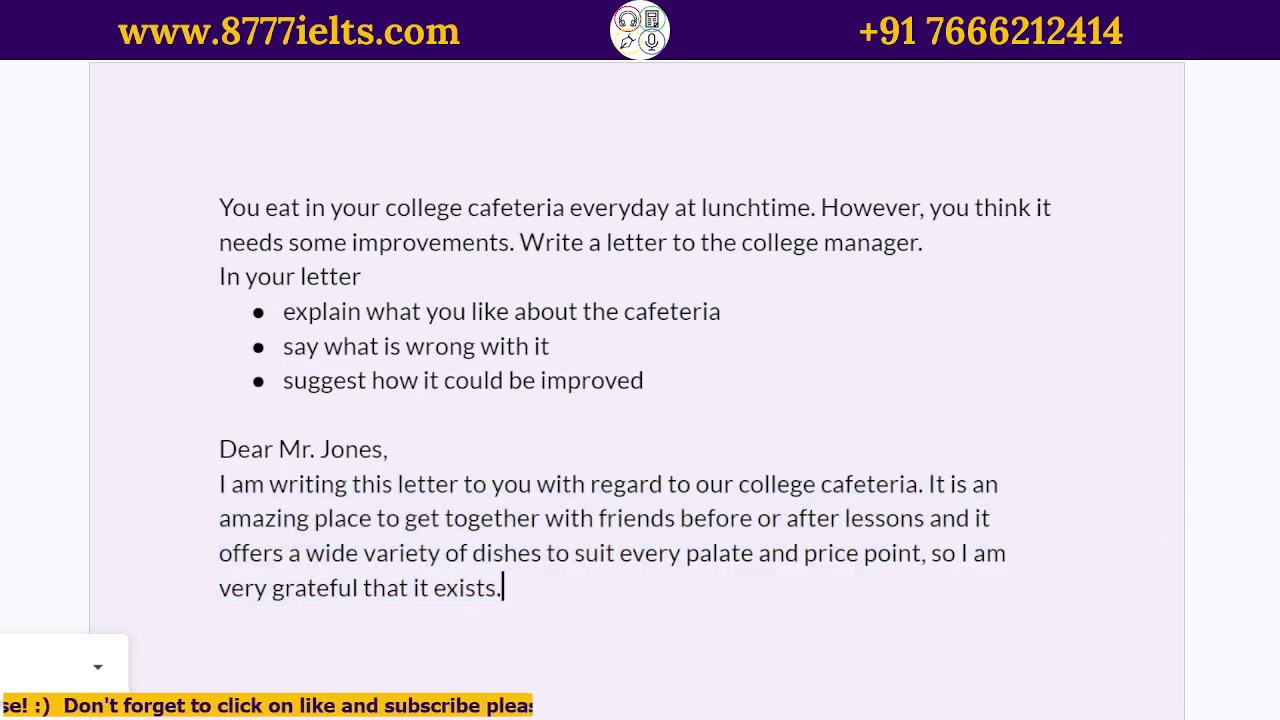
key(Return)
key(Return)
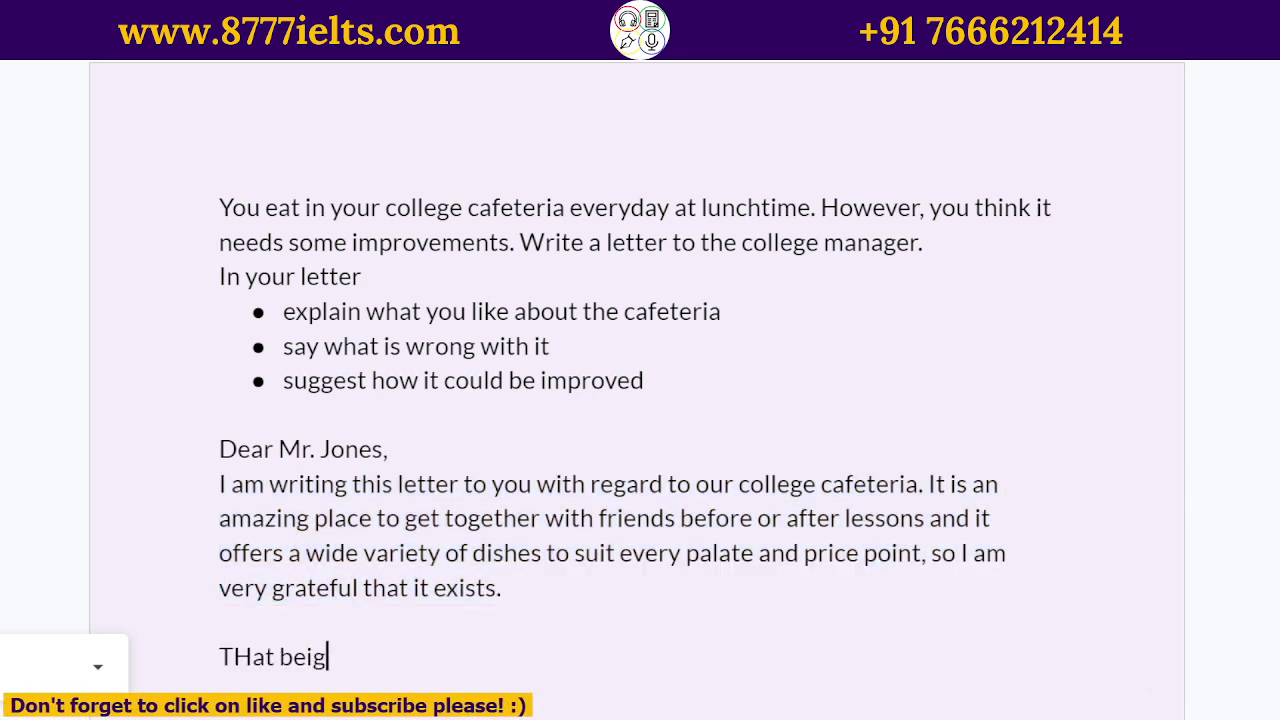
Step: Begin the paragraph 'That being said, I do have a few concerns I wanted to bring to your attention'
click(220, 656)
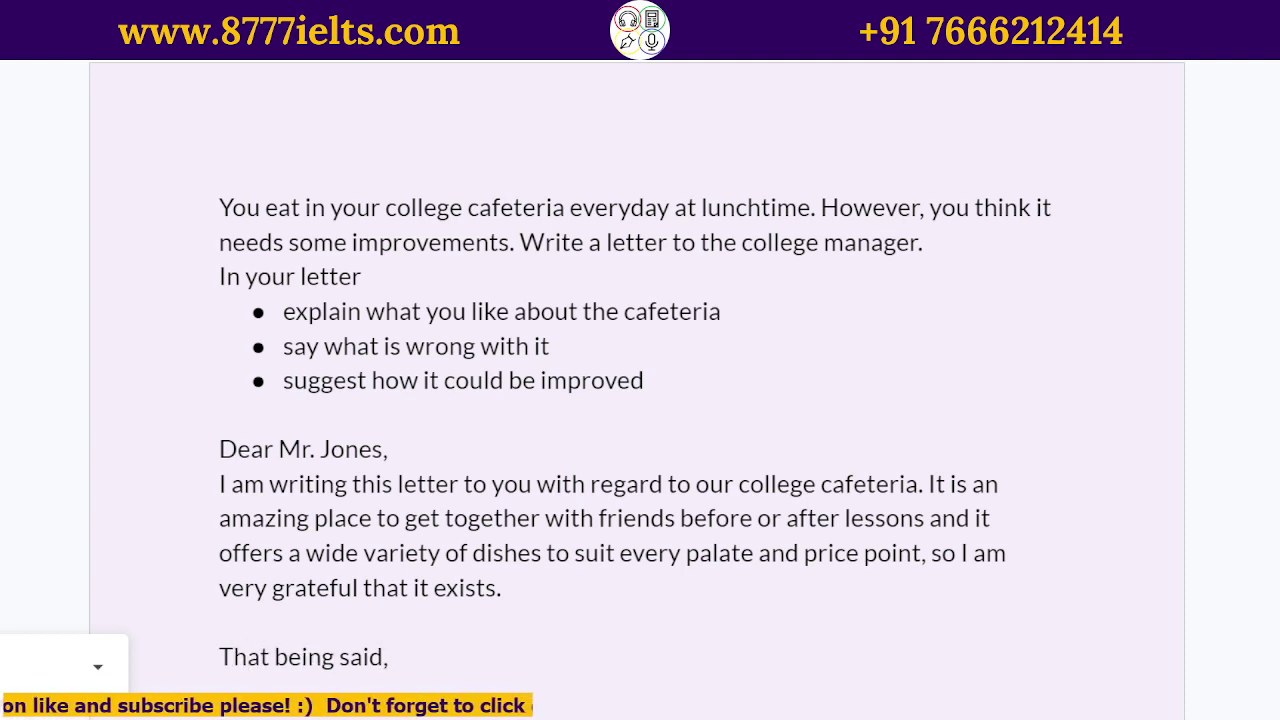
text(ew concerns)
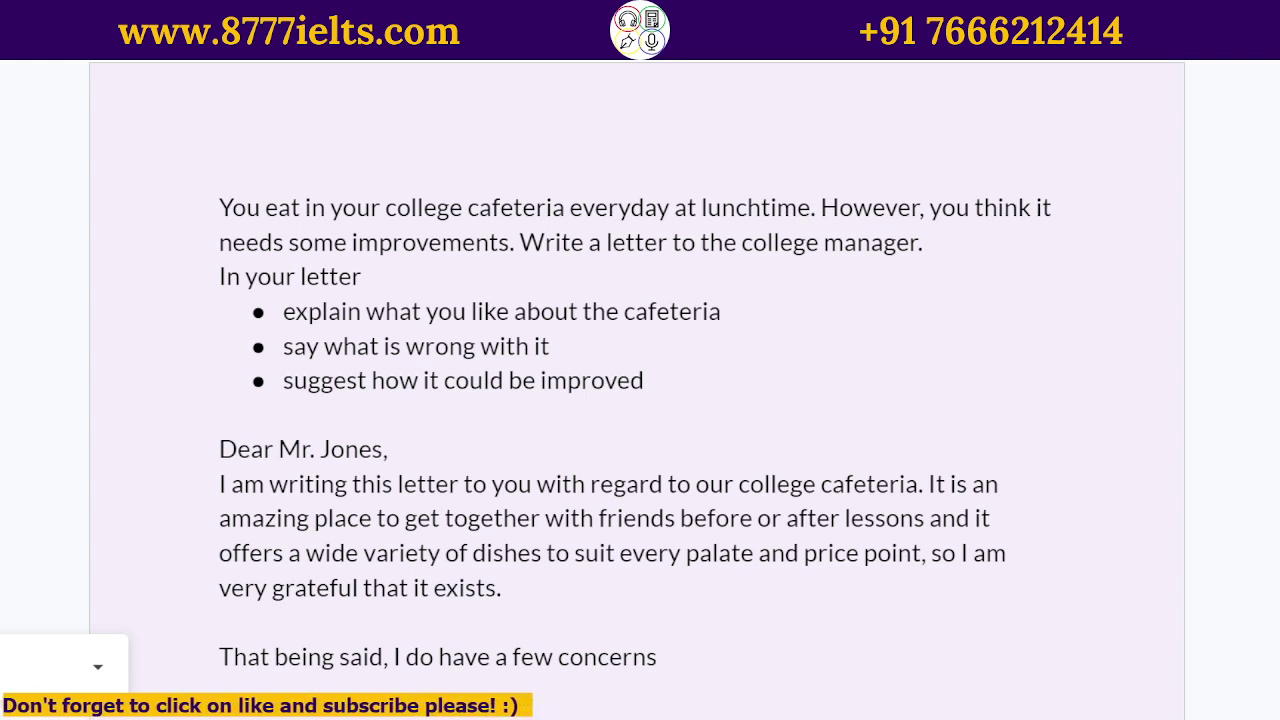
text(I wante dto b)
key(BackSpace)
key(BackSpace)
key(BackSpace)
key(BackSpace)
key(BackSpace)
key(BackSpace)
text(d to rbin)
key(BackSpace)
key(BackSpace)
key(BackSpace)
key(BackSpace)
text(bring to your)
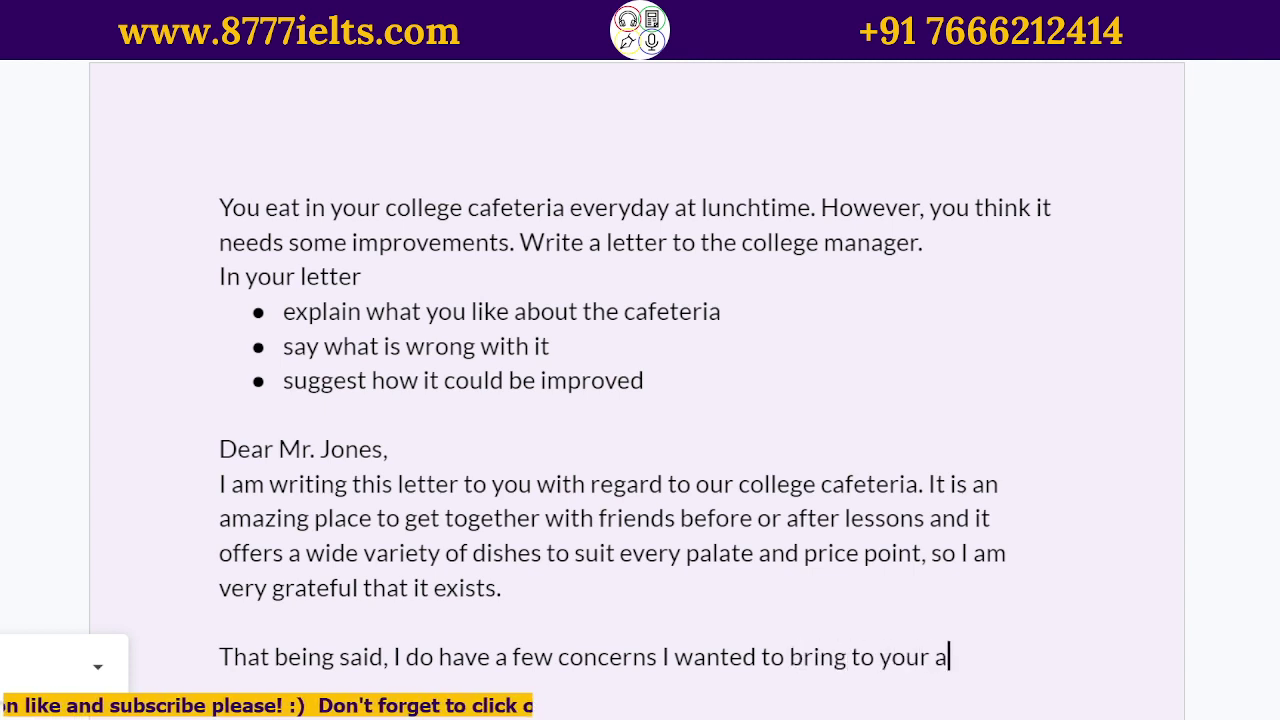